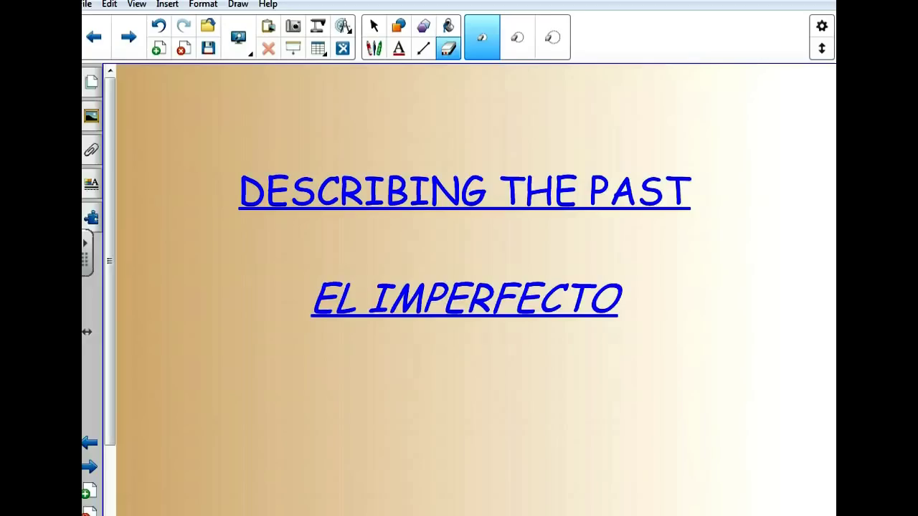
# Step: Circle the EL IMPERFECTO title in red and advance to the El Imperfecto notes page
pyautogui.moveTo(459, 250)
pyautogui.mouseDown()
pyautogui.moveTo(301, 326)
pyautogui.moveTo(628, 340)
pyautogui.moveTo(525, 230)
pyautogui.moveTo(419, 235)
pyautogui.mouseUp()
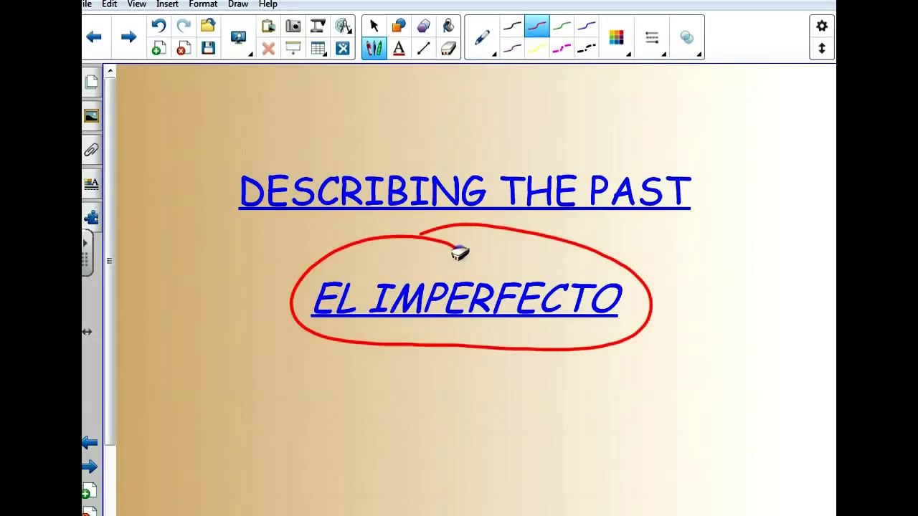
pyautogui.click(128, 36)
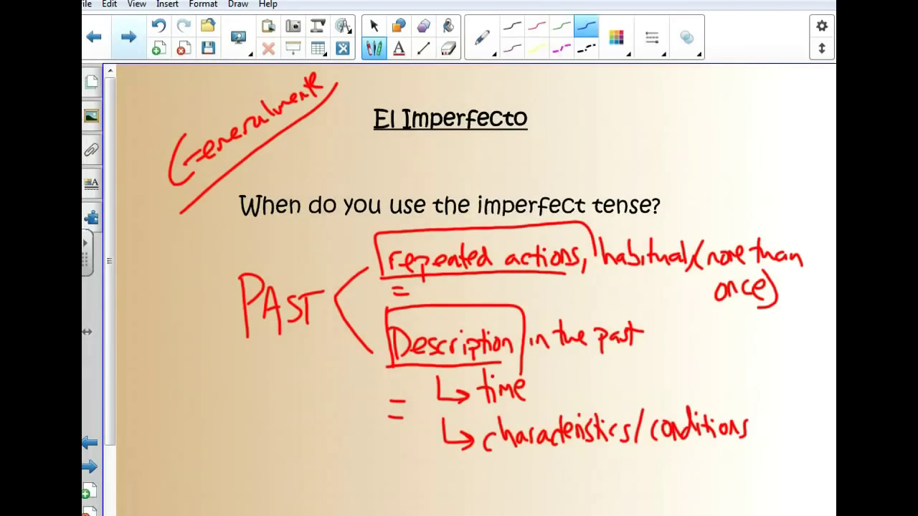
# Step: Circle PAST, repeated actions and Description in blue, arrow Description to Vocab, then advance a page
pyautogui.moveTo(315, 264)
pyautogui.mouseDown()
pyautogui.moveTo(241, 267)
pyautogui.moveTo(316, 266)
pyautogui.moveTo(287, 259)
pyautogui.mouseUp()
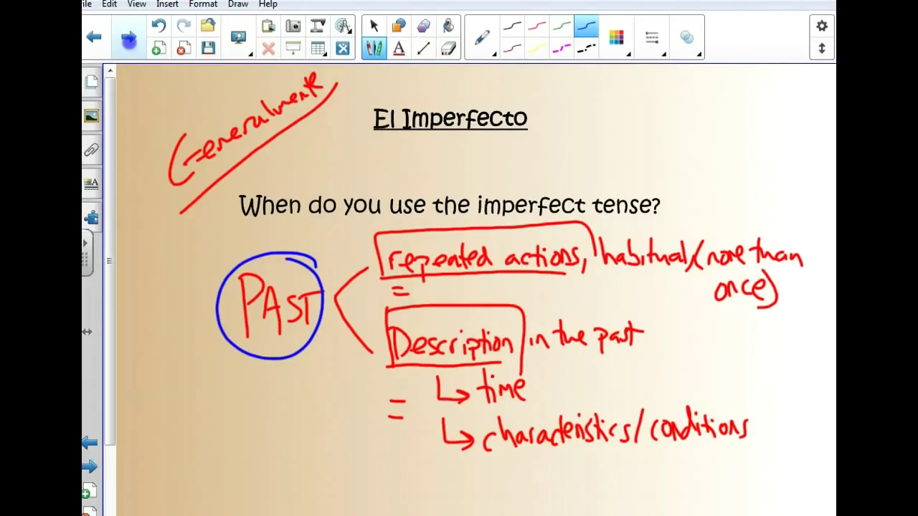
pyautogui.moveTo(572, 223)
pyautogui.mouseDown()
pyautogui.moveTo(384, 228)
pyautogui.moveTo(464, 281)
pyautogui.moveTo(594, 237)
pyautogui.moveTo(567, 225)
pyautogui.mouseUp()
pyautogui.moveTo(462, 294)
pyautogui.mouseDown()
pyautogui.moveTo(391, 308)
pyautogui.moveTo(488, 370)
pyautogui.moveTo(420, 294)
pyautogui.mouseUp()
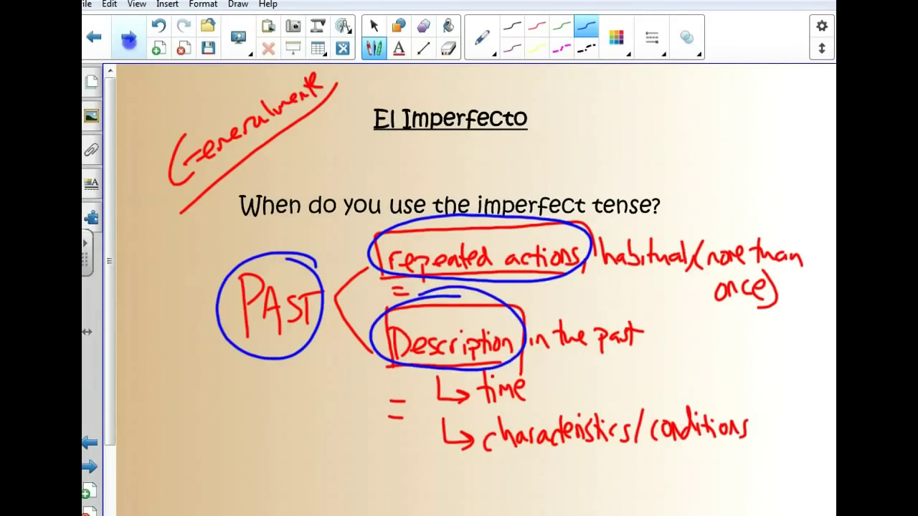
pyautogui.moveTo(527, 358)
pyautogui.mouseDown()
pyautogui.moveTo(667, 371)
pyautogui.moveTo(700, 349)
pyautogui.moveTo(734, 370)
pyautogui.moveTo(749, 363)
pyautogui.moveTo(667, 391)
pyautogui.mouseUp()
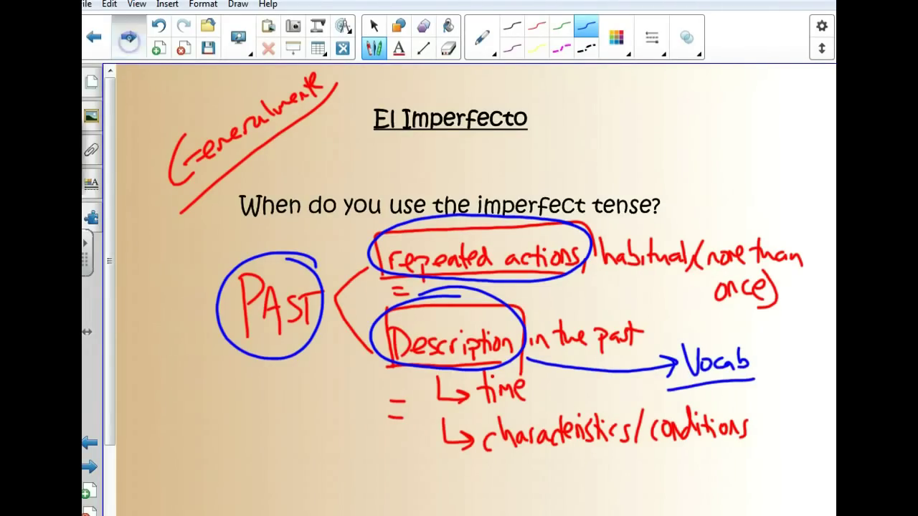
pyautogui.click(129, 37)
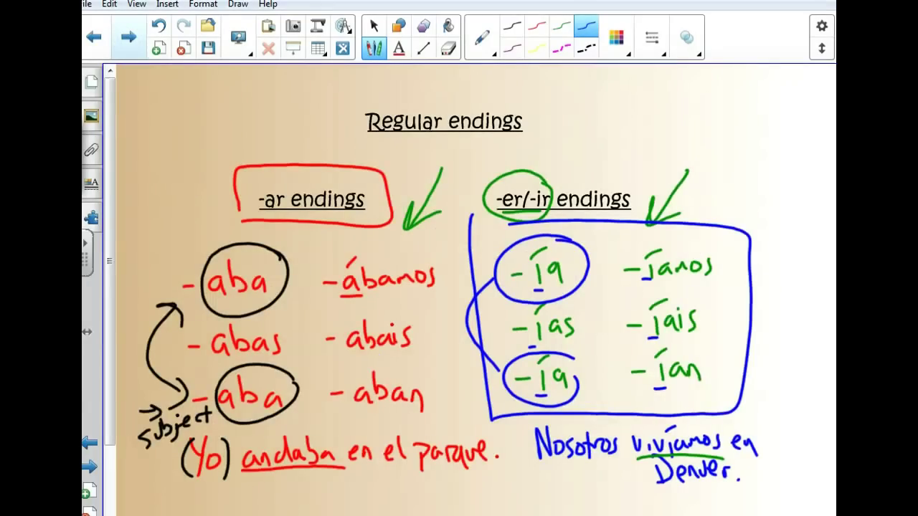
# Step: Arrow the -er/-ir endings, box the Ir conjugations in blue, and reach the hand-outline page
pyautogui.moveTo(740, 153)
pyautogui.mouseDown()
pyautogui.moveTo(706, 216)
pyautogui.moveTo(723, 204)
pyautogui.mouseUp()
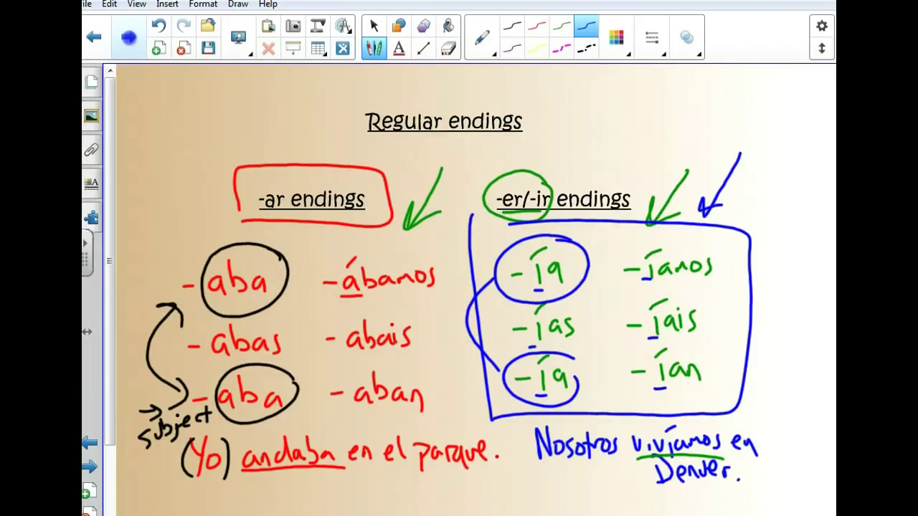
pyautogui.click(129, 37)
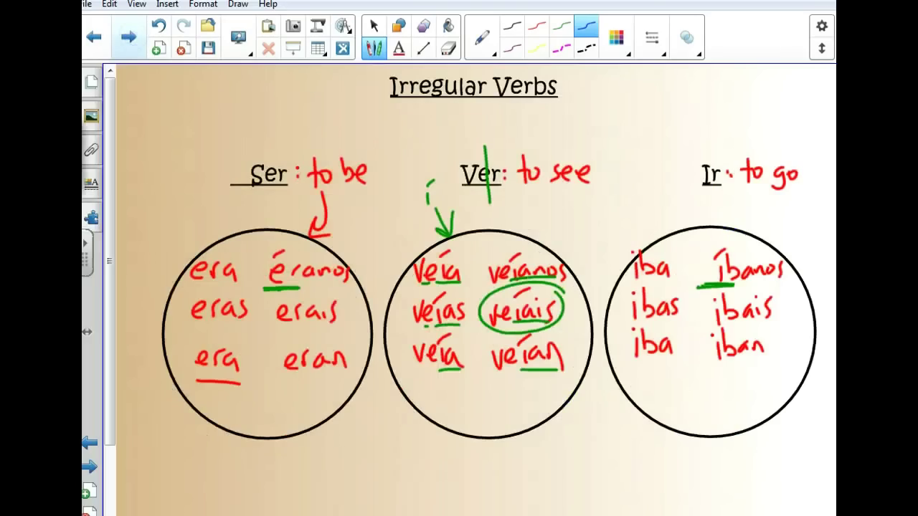
pyautogui.moveTo(624, 155)
pyautogui.mouseDown()
pyautogui.moveTo(604, 266)
pyautogui.moveTo(666, 403)
pyautogui.moveTo(780, 368)
pyautogui.moveTo(820, 158)
pyautogui.moveTo(644, 148)
pyautogui.mouseUp()
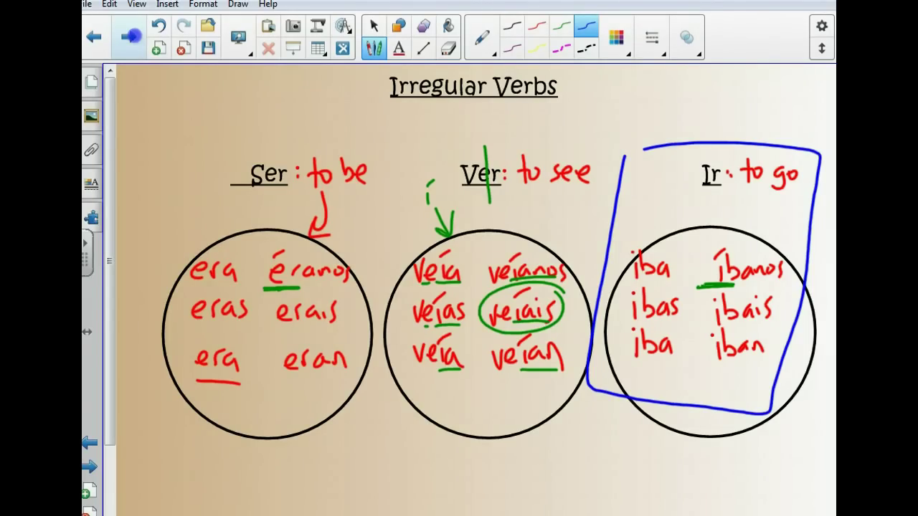
pyautogui.click(130, 36)
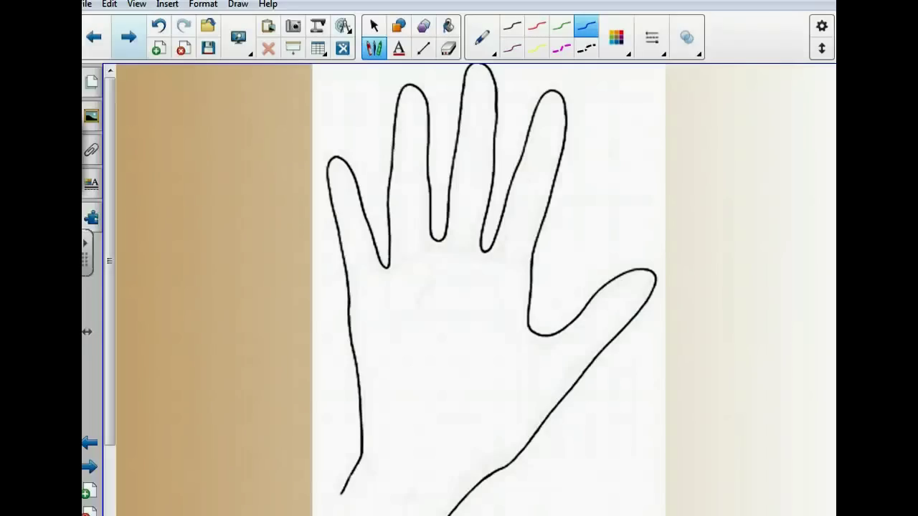
# Step: Draw an arrow at the hand outline and write 'Una mano' with mano underlined
pyautogui.moveTo(170, 245); pyautogui.dragTo(285, 245)
pyautogui.moveTo(266, 231)
pyautogui.mouseDown()
pyautogui.moveTo(285, 245)
pyautogui.moveTo(268, 268)
pyautogui.mouseUp()
pyautogui.moveTo(151, 145)
pyautogui.mouseDown()
pyautogui.moveTo(185, 184)
pyautogui.moveTo(228, 183)
pyautogui.mouseUp()
pyautogui.moveTo(240, 170)
pyautogui.mouseDown()
pyautogui.moveTo(241, 183)
pyautogui.moveTo(262, 170)
pyautogui.mouseUp()
pyautogui.moveTo(212, 189); pyautogui.dragTo(274, 190)
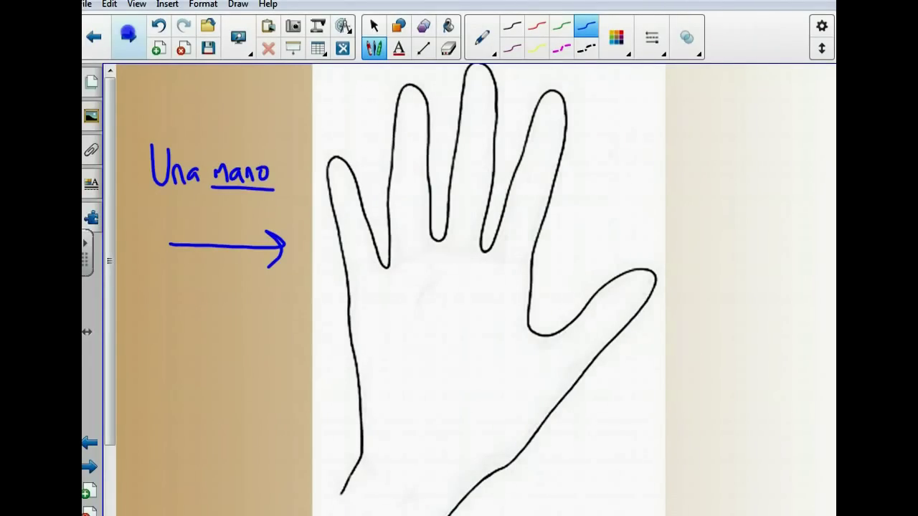
# Step: Write '5 dedos' below the arrow
pyautogui.moveTo(144, 279)
pyautogui.mouseDown()
pyautogui.moveTo(142, 298)
pyautogui.moveTo(159, 271)
pyautogui.moveTo(187, 295)
pyautogui.mouseUp()
pyautogui.moveTo(192, 270)
pyautogui.mouseDown()
pyautogui.moveTo(189, 295)
pyautogui.moveTo(203, 293)
pyautogui.mouseUp()
pyautogui.moveTo(207, 282); pyautogui.dragTo(216, 294)
pyautogui.moveTo(228, 282)
pyautogui.mouseDown()
pyautogui.moveTo(220, 290)
pyautogui.moveTo(230, 284)
pyautogui.mouseUp()
pyautogui.moveTo(239, 279); pyautogui.dragTo(231, 298)
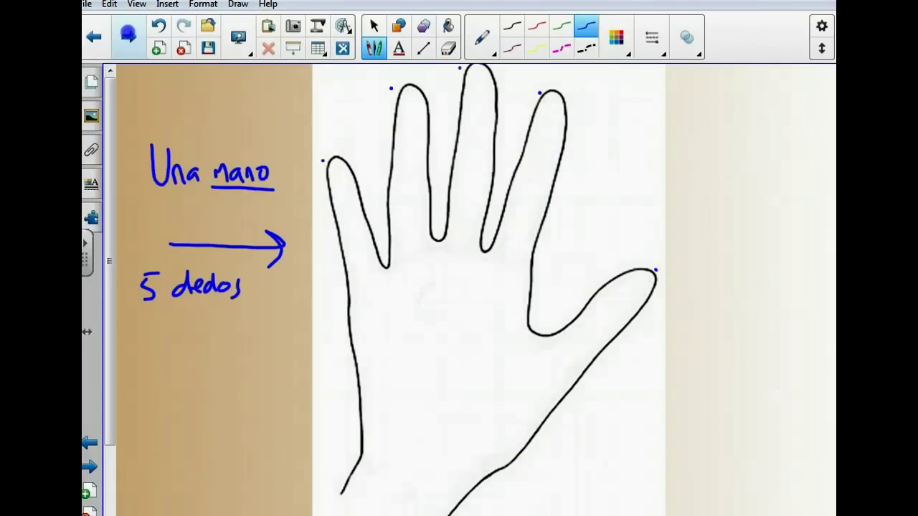
# Step: Write '5 formaciones' below '5 dedos'
pyautogui.moveTo(142, 337)
pyautogui.mouseDown()
pyautogui.moveTo(139, 359)
pyautogui.moveTo(154, 335)
pyautogui.mouseUp()
pyautogui.moveTo(188, 328)
pyautogui.mouseDown()
pyautogui.moveTo(174, 358)
pyautogui.moveTo(185, 344)
pyautogui.mouseUp()
pyautogui.moveTo(188, 344); pyautogui.dragTo(201, 345)
pyautogui.moveTo(204, 353); pyautogui.dragTo(235, 357)
pyautogui.moveTo(242, 347); pyautogui.dragTo(241, 358)
pyautogui.moveTo(247, 347)
pyautogui.mouseDown()
pyautogui.moveTo(247, 357)
pyautogui.moveTo(257, 346)
pyautogui.moveTo(272, 357)
pyautogui.mouseUp()
pyautogui.moveTo(274, 351); pyautogui.dragTo(284, 358)
pyautogui.moveTo(293, 344); pyautogui.dragTo(287, 363)
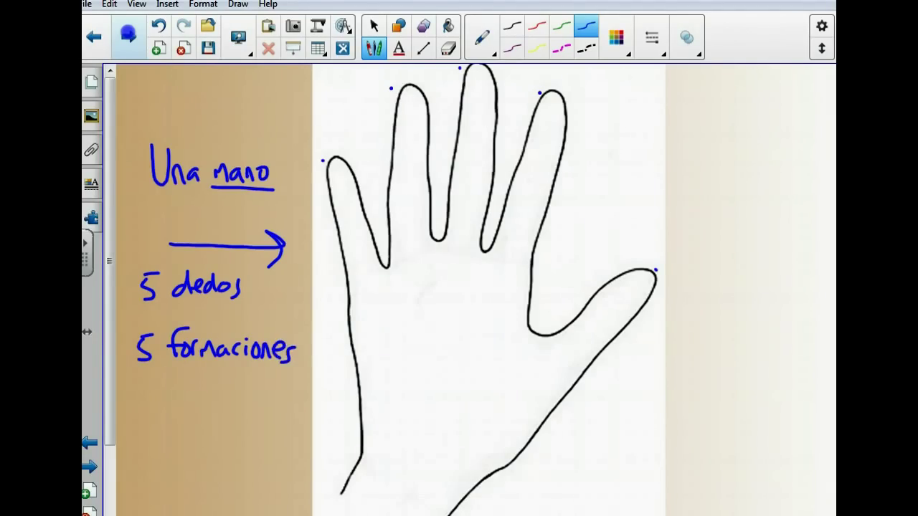
# Step: Add the note 'amigo' beneath 'Una mano'
pyautogui.moveTo(175, 200)
pyautogui.mouseDown()
pyautogui.moveTo(194, 224)
pyautogui.moveTo(197, 216)
pyautogui.mouseUp()
pyautogui.moveTo(204, 214); pyautogui.dragTo(195, 226)
pyautogui.moveTo(218, 214)
pyautogui.mouseDown()
pyautogui.moveTo(212, 223)
pyautogui.moveTo(239, 224)
pyautogui.mouseUp()
pyautogui.moveTo(243, 215); pyautogui.dragTo(244, 224)
pyautogui.moveTo(252, 213)
pyautogui.mouseDown()
pyautogui.moveTo(251, 234)
pyautogui.moveTo(268, 214)
pyautogui.mouseUp()
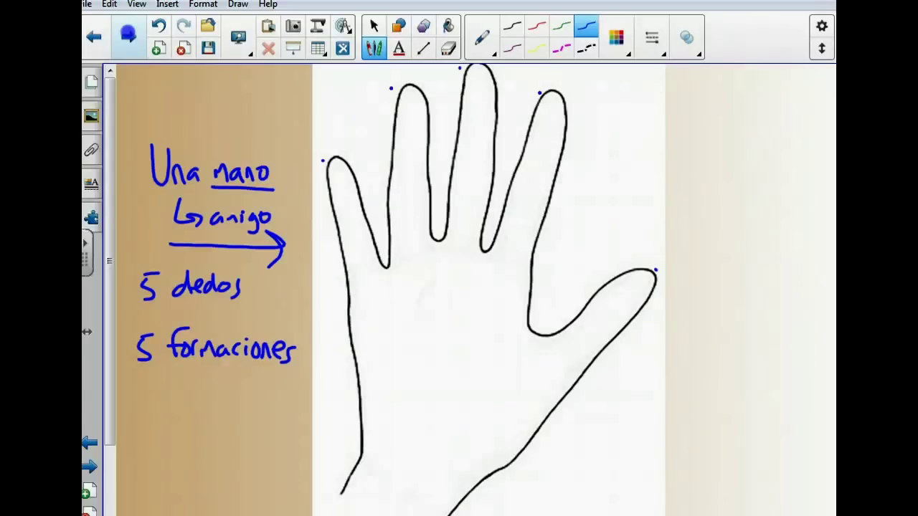
# Step: Label the thumb tip -AR and the index fingertip -ER/IR
pyautogui.moveTo(650, 266)
pyautogui.mouseDown()
pyautogui.moveTo(659, 263)
pyautogui.moveTo(663, 276)
pyautogui.moveTo(661, 254)
pyautogui.mouseUp()
pyautogui.moveTo(666, 251)
pyautogui.mouseDown()
pyautogui.moveTo(666, 273)
pyautogui.moveTo(664, 260)
pyautogui.moveTo(688, 266)
pyautogui.mouseUp()
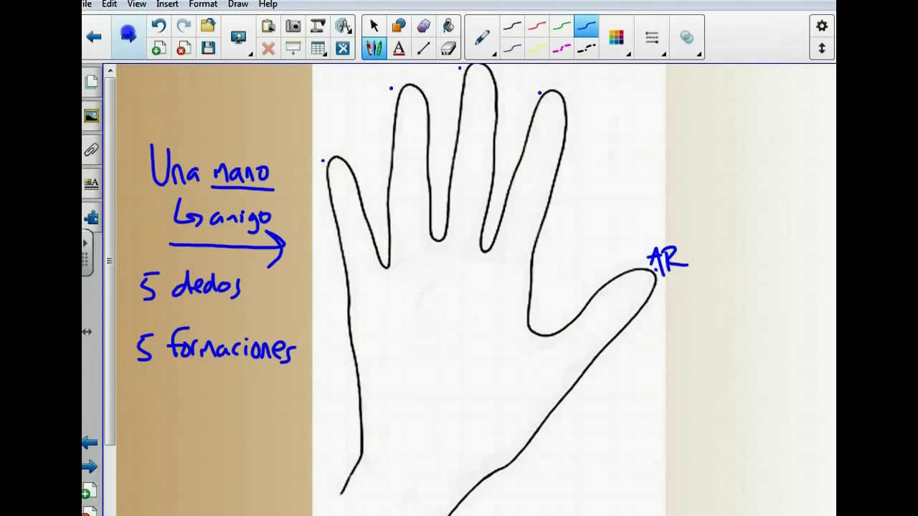
pyautogui.moveTo(630, 254); pyautogui.dragTo(639, 253)
pyautogui.moveTo(565, 87); pyautogui.dragTo(594, 92)
pyautogui.moveTo(578, 75); pyautogui.dragTo(589, 72)
pyautogui.moveTo(583, 84); pyautogui.dragTo(622, 94)
pyautogui.moveTo(621, 76); pyautogui.dragTo(637, 92)
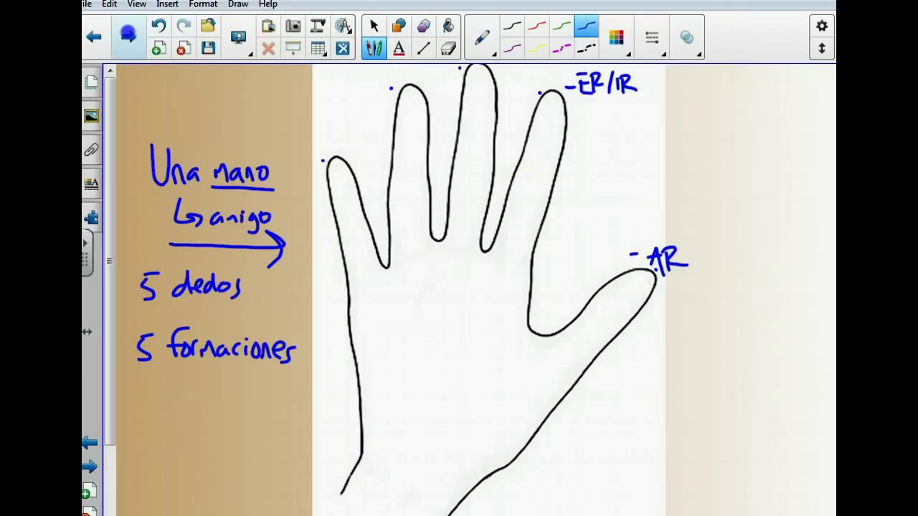
# Step: Label the middle, ring and little fingertips IR, SER and VER
pyautogui.moveTo(502, 68); pyautogui.dragTo(502, 83)
pyautogui.moveTo(506, 67)
pyautogui.mouseDown()
pyautogui.moveTo(505, 84)
pyautogui.moveTo(521, 82)
pyautogui.mouseUp()
pyautogui.moveTo(357, 83); pyautogui.dragTo(349, 100)
pyautogui.moveTo(360, 85)
pyautogui.mouseDown()
pyautogui.moveTo(360, 98)
pyautogui.moveTo(370, 90)
pyautogui.mouseUp()
pyautogui.moveTo(360, 84)
pyautogui.mouseDown()
pyautogui.moveTo(372, 83)
pyautogui.moveTo(374, 101)
pyautogui.moveTo(390, 97)
pyautogui.mouseUp()
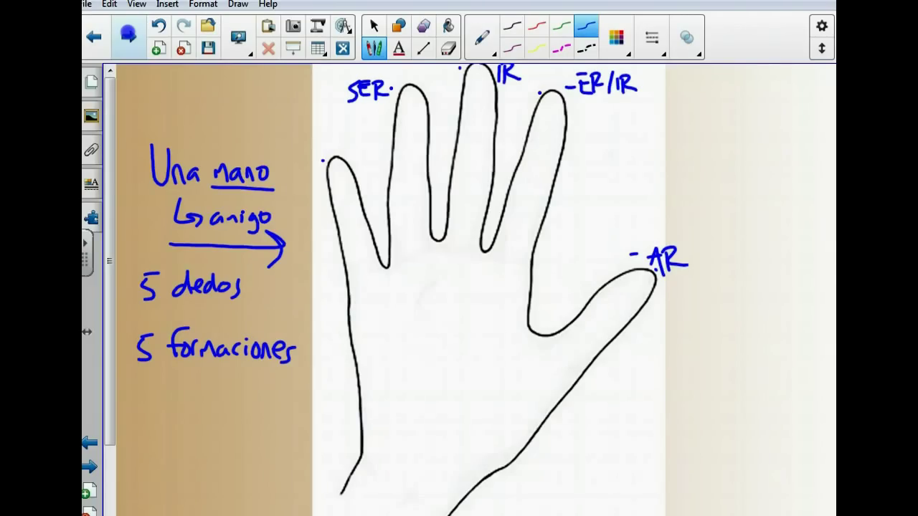
pyautogui.moveTo(296, 144)
pyautogui.mouseDown()
pyautogui.moveTo(300, 159)
pyautogui.moveTo(307, 142)
pyautogui.moveTo(311, 160)
pyautogui.mouseUp()
pyautogui.moveTo(311, 159)
pyautogui.mouseDown()
pyautogui.moveTo(323, 156)
pyautogui.moveTo(320, 139)
pyautogui.mouseUp()
pyautogui.moveTo(321, 140)
pyautogui.mouseDown()
pyautogui.moveTo(324, 158)
pyautogui.moveTo(330, 142)
pyautogui.moveTo(339, 154)
pyautogui.mouseUp()
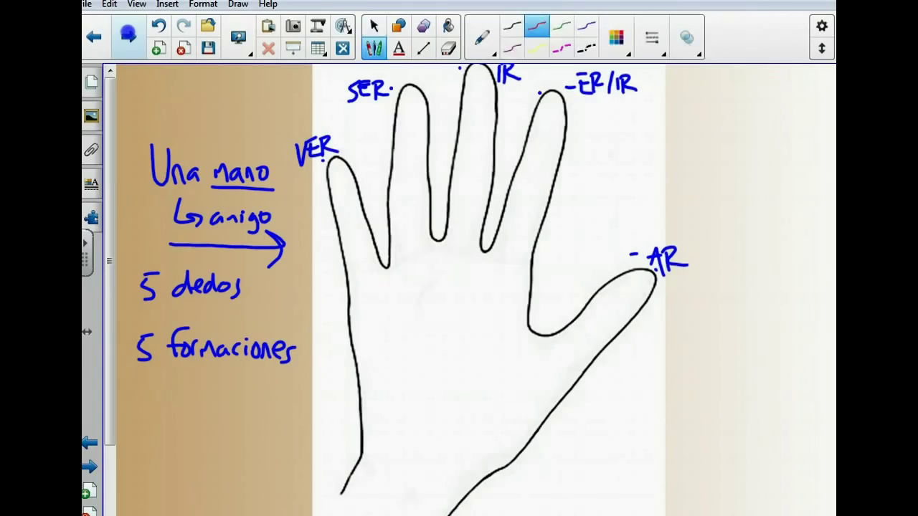
# Step: Tick each of the five finger labels with a red checkmark
pyautogui.moveTo(700, 250); pyautogui.dragTo(734, 235)
pyautogui.moveTo(650, 78); pyautogui.dragTo(675, 70)
pyautogui.moveTo(526, 66); pyautogui.dragTo(551, 64)
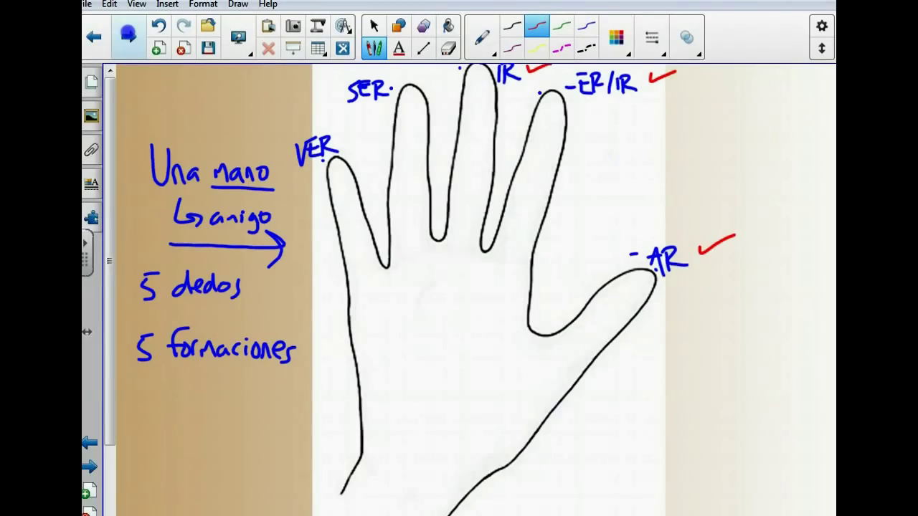
pyautogui.moveTo(391, 70); pyautogui.dragTo(412, 63)
pyautogui.moveTo(335, 129); pyautogui.dragTo(354, 122)
# Step: Return to the blue pen and write the -aba ending on the thumb
pyautogui.click(373, 26)
pyautogui.click(374, 48)
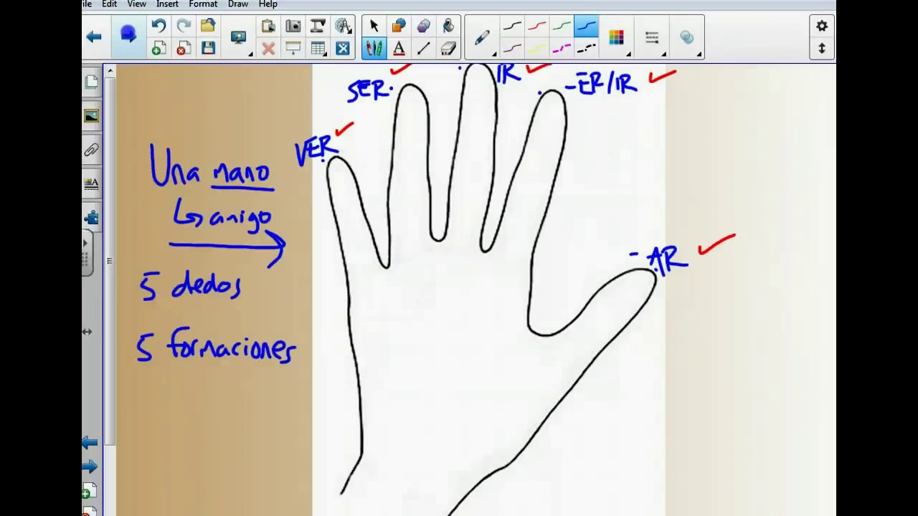
pyautogui.moveTo(600, 290)
pyautogui.mouseDown()
pyautogui.moveTo(592, 302)
pyautogui.moveTo(601, 309)
pyautogui.moveTo(616, 292)
pyautogui.moveTo(604, 303)
pyautogui.mouseUp()
pyautogui.moveTo(621, 290)
pyautogui.mouseDown()
pyautogui.moveTo(615, 303)
pyautogui.moveTo(625, 311)
pyautogui.mouseUp()
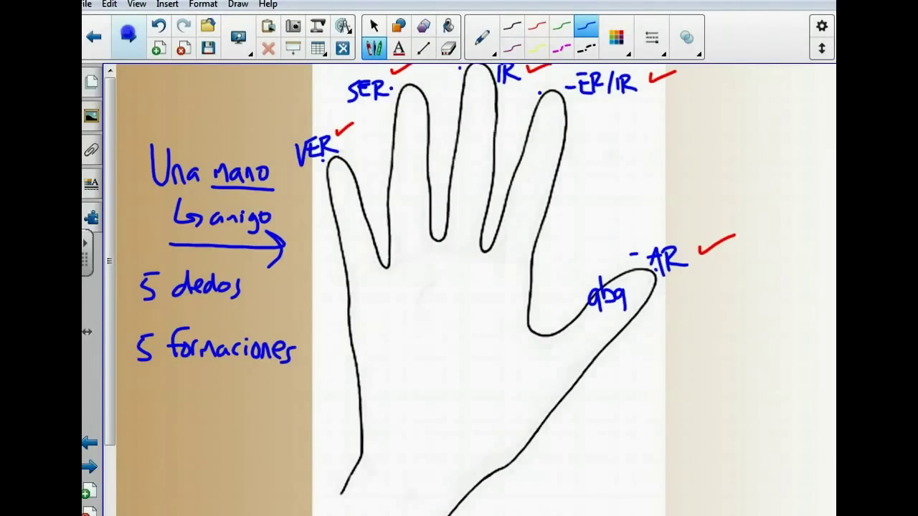
pyautogui.moveTo(568, 292); pyautogui.dragTo(581, 291)
# Step: List abas, aba, ábamos, abais, aban below, circle -aba and arrow it to aban
pyautogui.moveTo(570, 324)
pyautogui.mouseDown()
pyautogui.moveTo(575, 336)
pyautogui.moveTo(603, 331)
pyautogui.mouseUp()
pyautogui.moveTo(547, 355)
pyautogui.mouseDown()
pyautogui.moveTo(566, 358)
pyautogui.moveTo(573, 370)
pyautogui.moveTo(526, 395)
pyautogui.moveTo(570, 380)
pyautogui.moveTo(587, 393)
pyautogui.mouseUp()
pyautogui.moveTo(521, 415)
pyautogui.mouseDown()
pyautogui.moveTo(522, 425)
pyautogui.moveTo(553, 421)
pyautogui.moveTo(564, 404)
pyautogui.moveTo(556, 420)
pyautogui.mouseUp()
pyautogui.moveTo(515, 436)
pyautogui.mouseDown()
pyautogui.moveTo(506, 441)
pyautogui.moveTo(518, 449)
pyautogui.mouseUp()
pyautogui.moveTo(520, 423)
pyautogui.mouseDown()
pyautogui.moveTo(524, 442)
pyautogui.moveTo(564, 448)
pyautogui.moveTo(566, 458)
pyautogui.mouseUp()
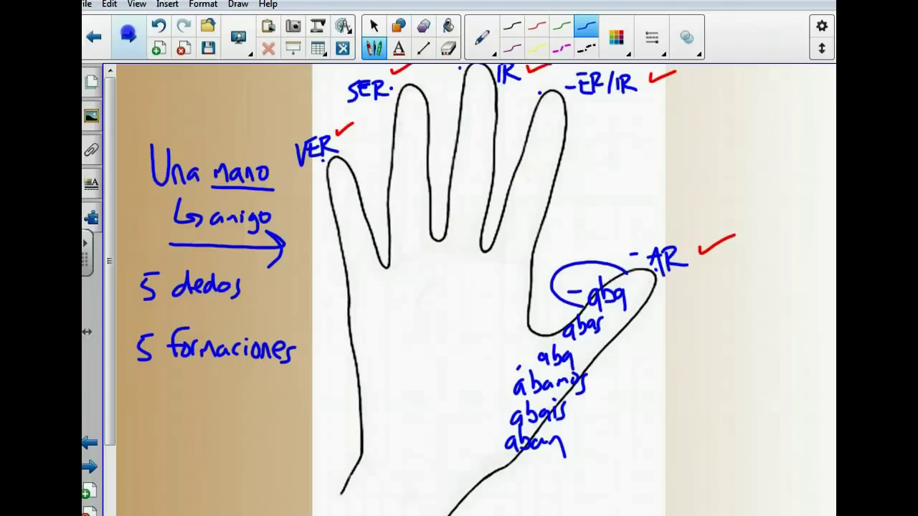
pyautogui.moveTo(574, 304); pyautogui.dragTo(631, 271)
pyautogui.moveTo(629, 320)
pyautogui.mouseDown()
pyautogui.moveTo(587, 449)
pyautogui.moveTo(580, 439)
pyautogui.moveTo(606, 448)
pyautogui.mouseUp()
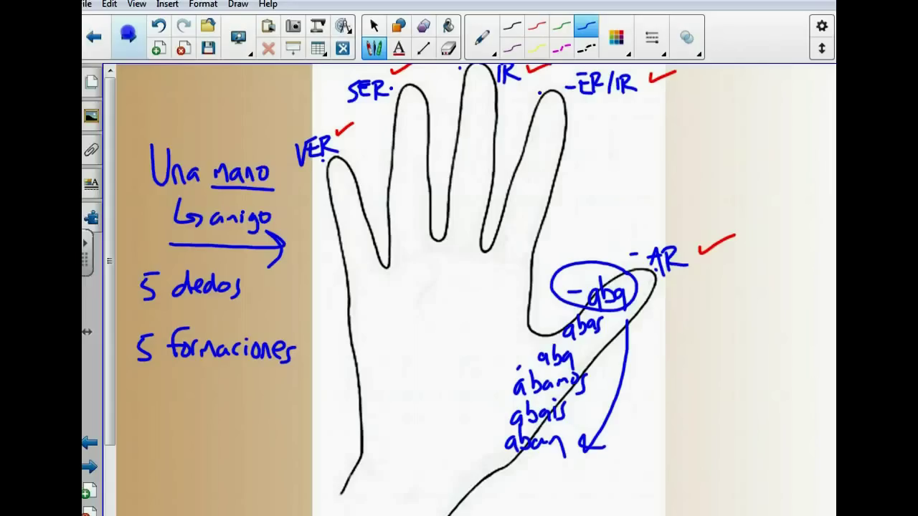
# Step: Underline -ER/IR, write -ía on its finger and draw an arrow down the finger
pyautogui.moveTo(577, 95); pyautogui.dragTo(639, 94)
pyautogui.moveTo(543, 108)
pyautogui.mouseDown()
pyautogui.moveTo(541, 127)
pyautogui.moveTo(547, 101)
pyautogui.moveTo(547, 119)
pyautogui.moveTo(560, 129)
pyautogui.moveTo(535, 118)
pyautogui.mouseUp()
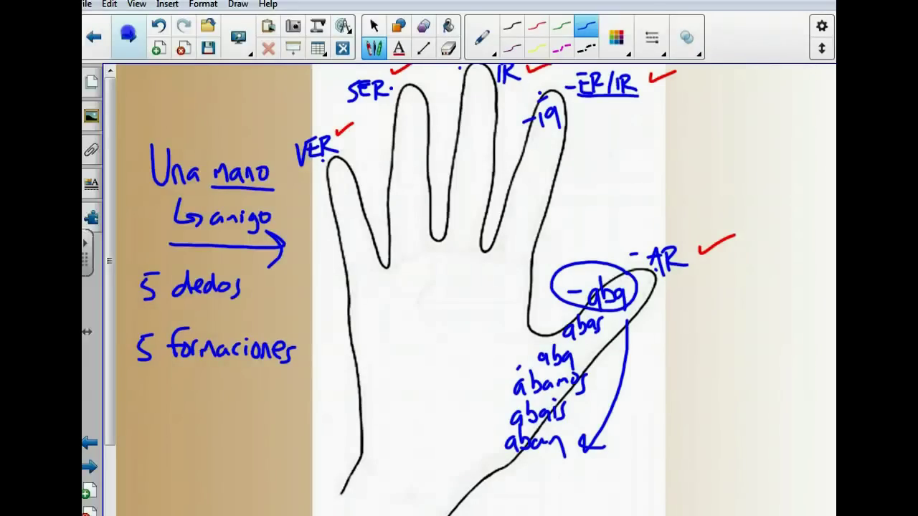
pyautogui.moveTo(542, 133); pyautogui.dragTo(513, 219)
pyautogui.moveTo(510, 205); pyautogui.dragTo(514, 218)
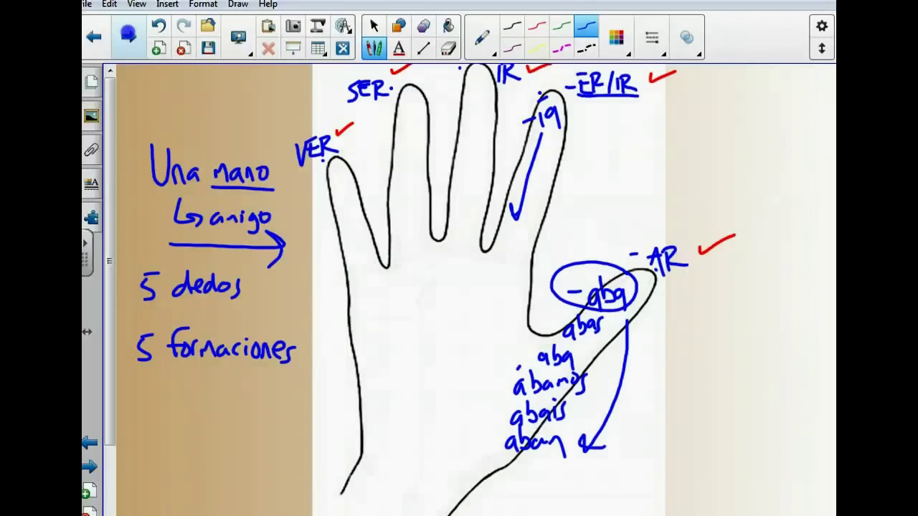
# Step: Underline IR, write iba beneath it and arrow down to íbamos
pyautogui.moveTo(491, 79); pyautogui.dragTo(523, 81)
pyautogui.moveTo(465, 94)
pyautogui.mouseDown()
pyautogui.moveTo(467, 109)
pyautogui.moveTo(480, 100)
pyautogui.moveTo(490, 111)
pyautogui.mouseUp()
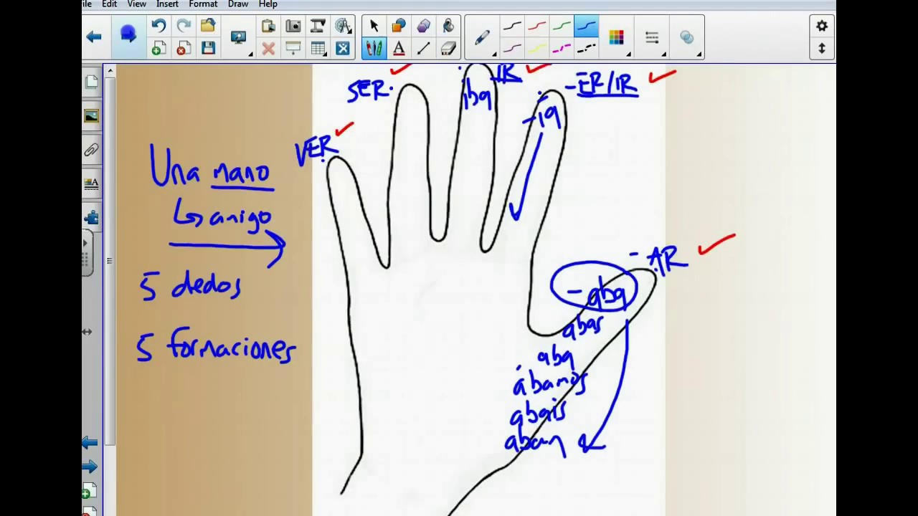
pyautogui.moveTo(471, 103)
pyautogui.mouseDown()
pyautogui.moveTo(471, 190)
pyautogui.moveTo(479, 170)
pyautogui.mouseUp()
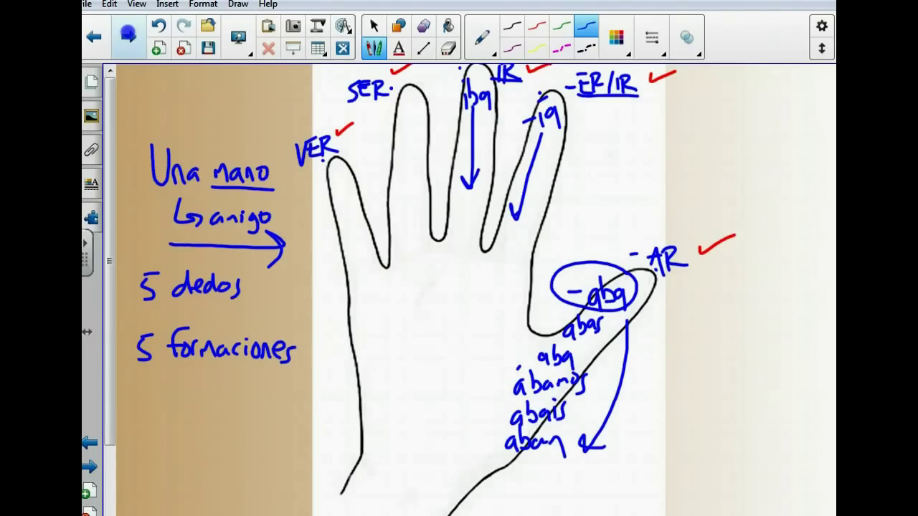
pyautogui.moveTo(452, 199); pyautogui.dragTo(452, 218)
pyautogui.moveTo(451, 182)
pyautogui.mouseDown()
pyautogui.moveTo(470, 208)
pyautogui.moveTo(495, 186)
pyautogui.mouseUp()
pyautogui.moveTo(446, 218); pyautogui.dragTo(460, 213)
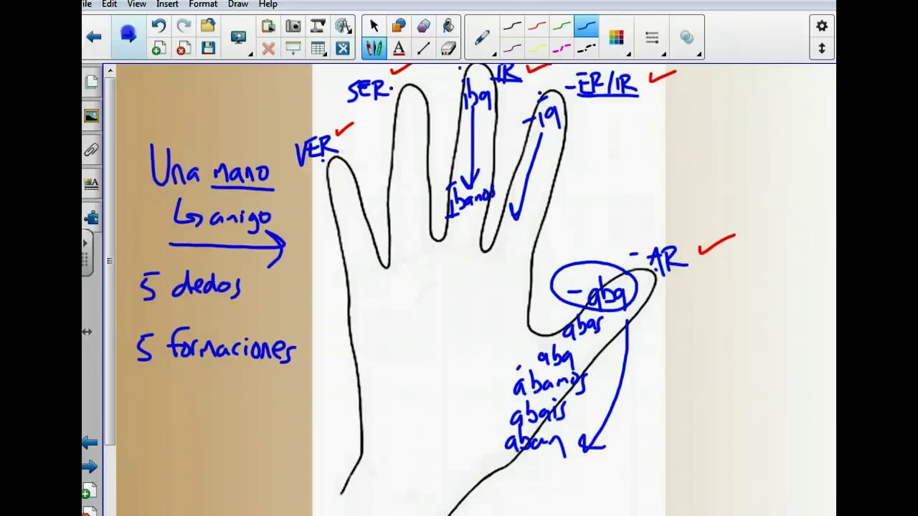
# Step: Underline SER and write era with an arrow down to éramos on its finger
pyautogui.moveTo(346, 104); pyautogui.dragTo(441, 75)
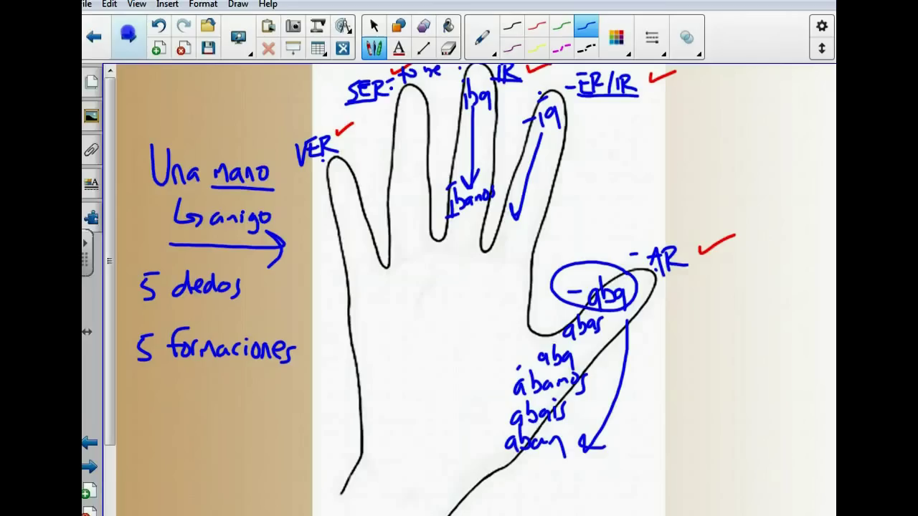
pyautogui.moveTo(389, 216)
pyautogui.mouseDown()
pyautogui.moveTo(431, 204)
pyautogui.moveTo(378, 209)
pyautogui.moveTo(424, 192)
pyautogui.mouseUp()
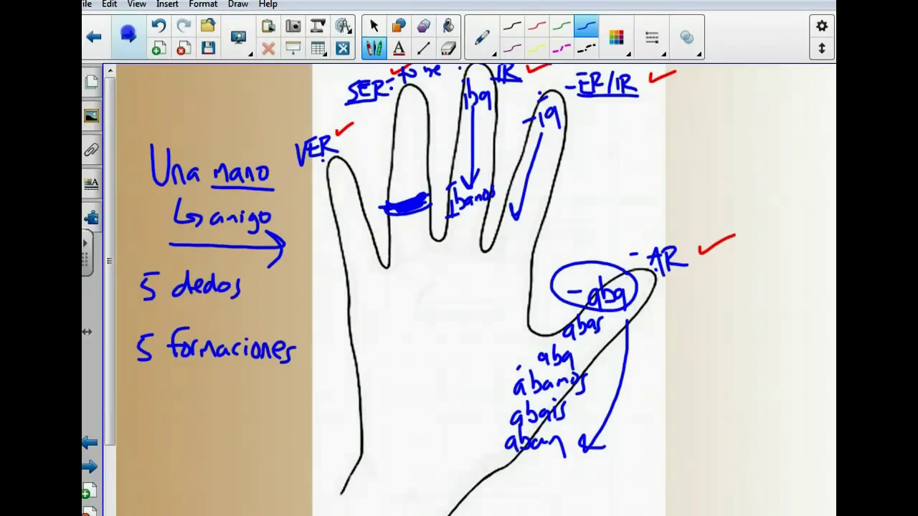
pyautogui.moveTo(390, 109)
pyautogui.mouseDown()
pyautogui.moveTo(400, 117)
pyautogui.moveTo(413, 100)
pyautogui.moveTo(413, 113)
pyautogui.moveTo(426, 117)
pyautogui.mouseUp()
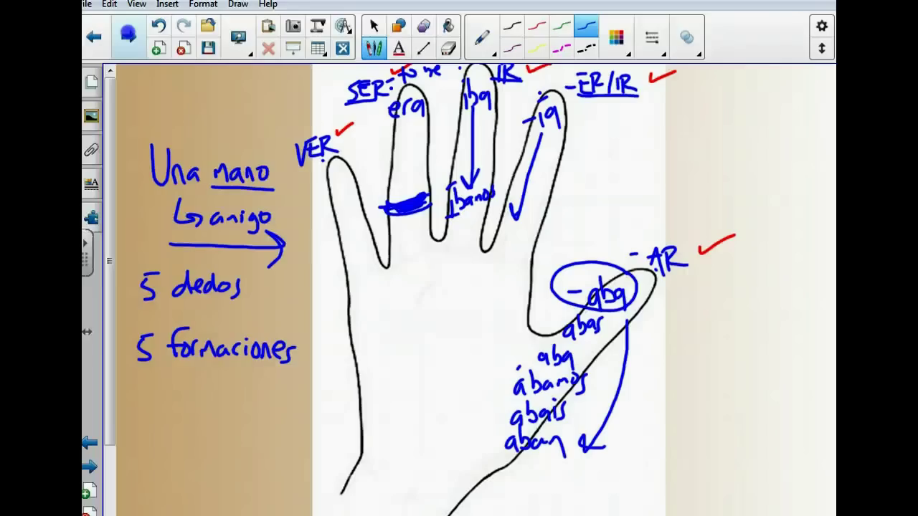
pyautogui.moveTo(403, 121)
pyautogui.mouseDown()
pyautogui.moveTo(403, 188)
pyautogui.moveTo(409, 171)
pyautogui.mouseUp()
pyautogui.moveTo(399, 231)
pyautogui.mouseDown()
pyautogui.moveTo(390, 237)
pyautogui.moveTo(398, 244)
pyautogui.moveTo(437, 213)
pyautogui.mouseUp()
pyautogui.click(402, 233)
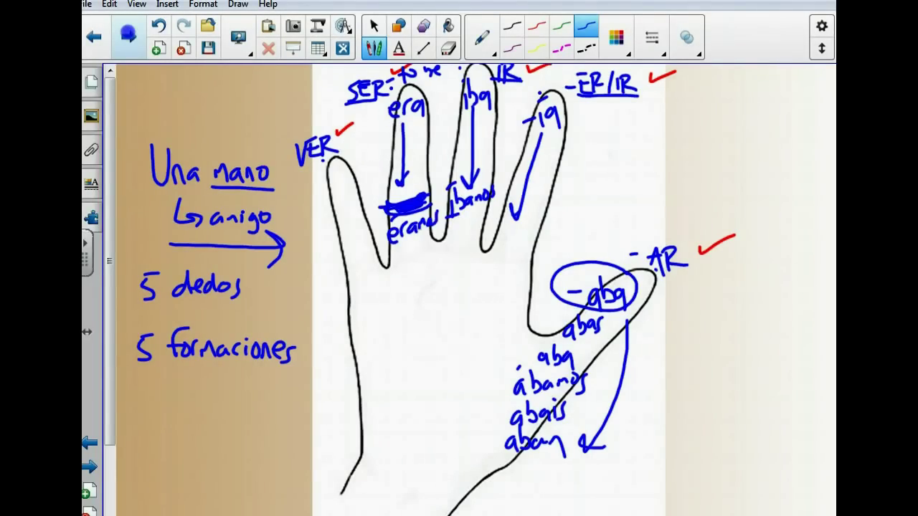
# Step: Underline VER and add the gloss 'see' beside it
pyautogui.moveTo(292, 172)
pyautogui.mouseDown()
pyautogui.moveTo(338, 154)
pyautogui.moveTo(337, 142)
pyautogui.mouseUp()
pyautogui.moveTo(346, 135); pyautogui.dragTo(340, 150)
pyautogui.moveTo(347, 140); pyautogui.dragTo(367, 128)
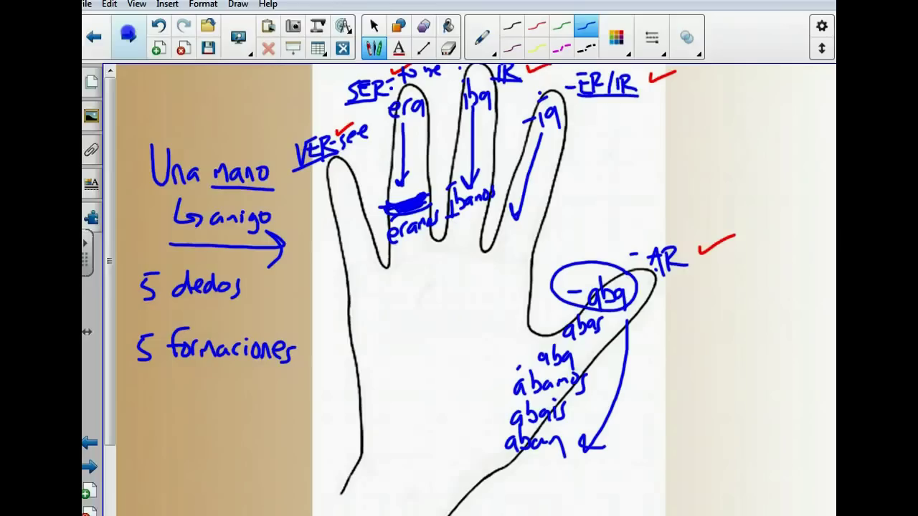
# Step: Write veía under VER-see
pyautogui.moveTo(315, 185)
pyautogui.mouseDown()
pyautogui.moveTo(320, 200)
pyautogui.moveTo(328, 180)
pyautogui.mouseUp()
pyautogui.moveTo(327, 189); pyautogui.dragTo(360, 187)
pyautogui.click(340, 178)
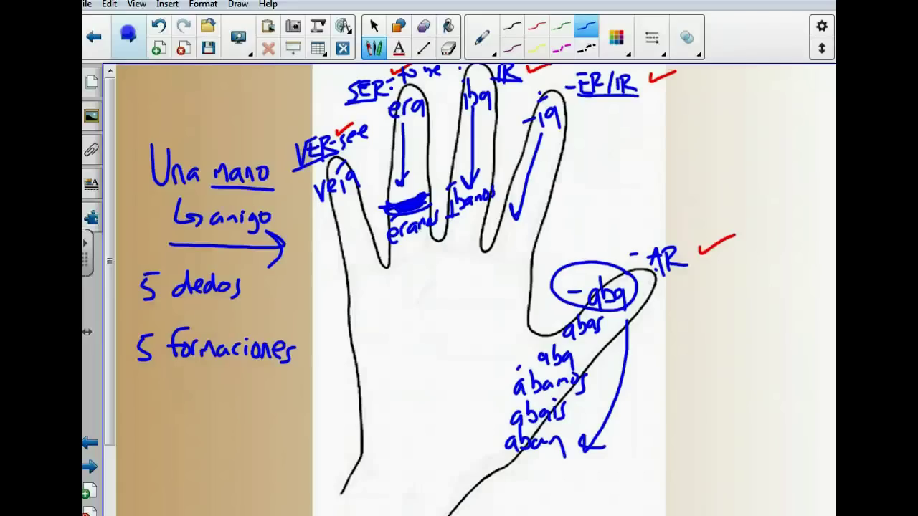
# Step: Circle the era, veía and -aba forms in blue
pyautogui.moveTo(388, 113)
pyautogui.mouseDown()
pyautogui.moveTo(435, 120)
pyautogui.moveTo(503, 107)
pyautogui.moveTo(564, 130)
pyautogui.mouseUp()
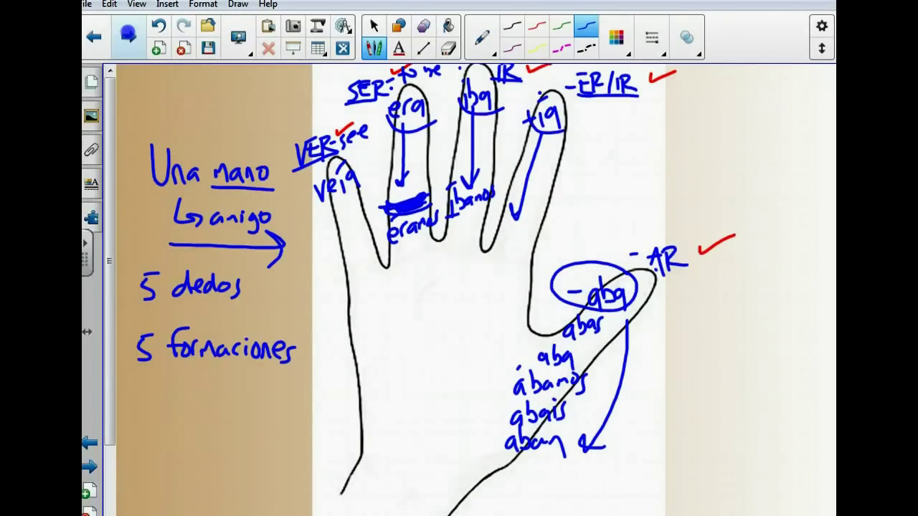
pyautogui.moveTo(320, 191)
pyautogui.mouseDown()
pyautogui.moveTo(355, 209)
pyautogui.moveTo(363, 187)
pyautogui.mouseUp()
pyautogui.moveTo(622, 264); pyautogui.dragTo(647, 304)
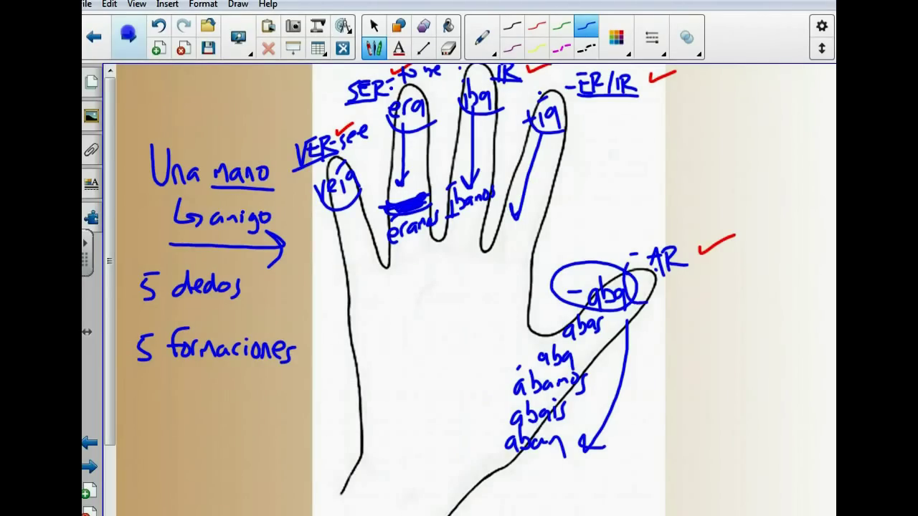